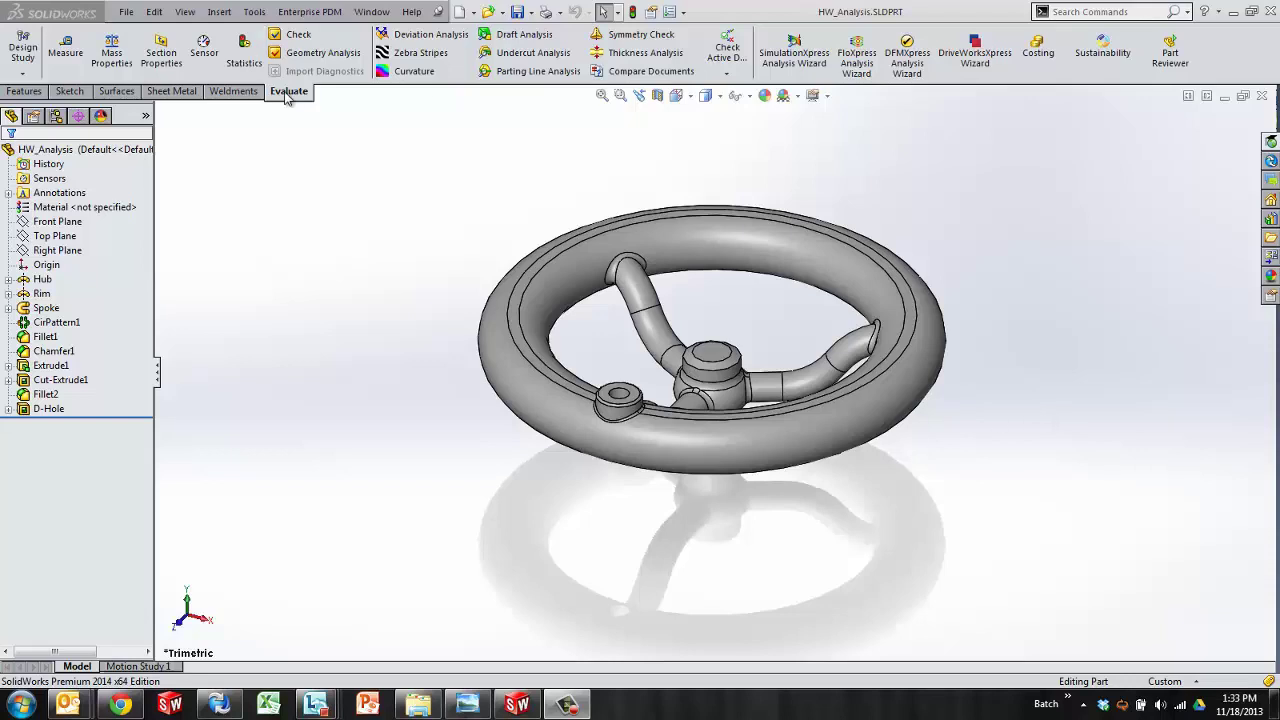
- Start the SimulationXpress wizard and confirm SI as the system of units in Options
click(794, 57)
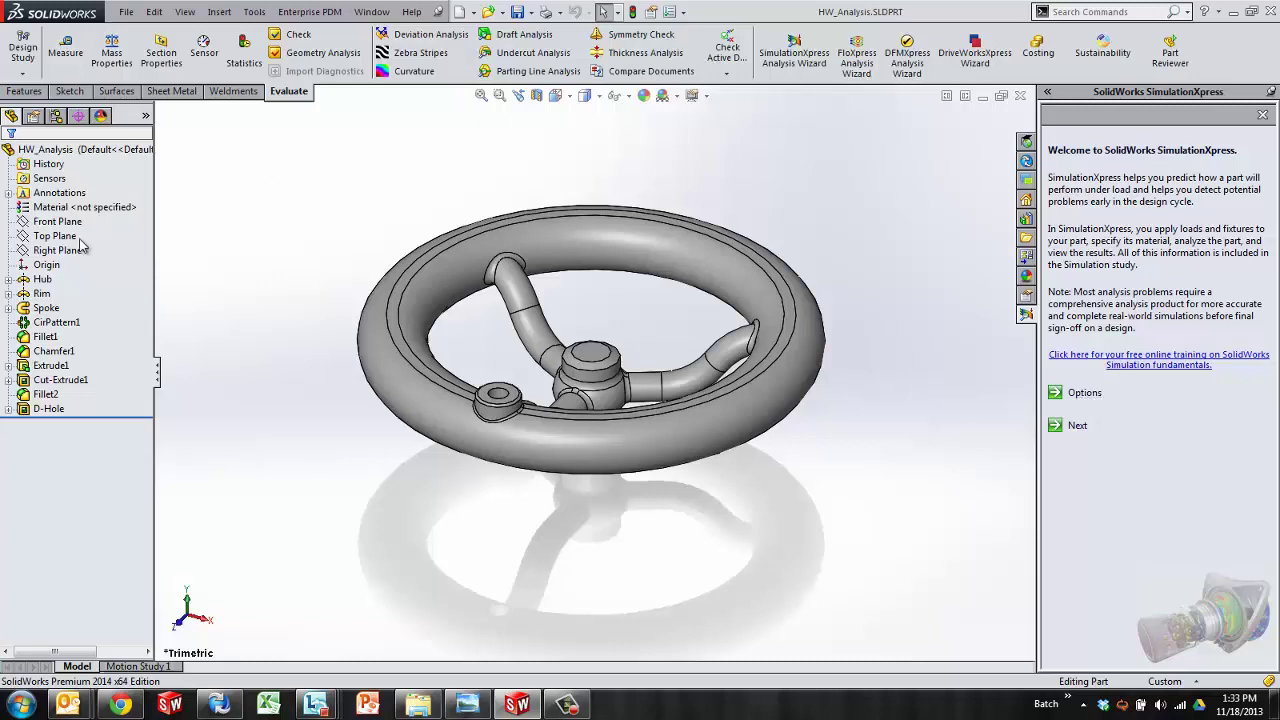
click(50, 212)
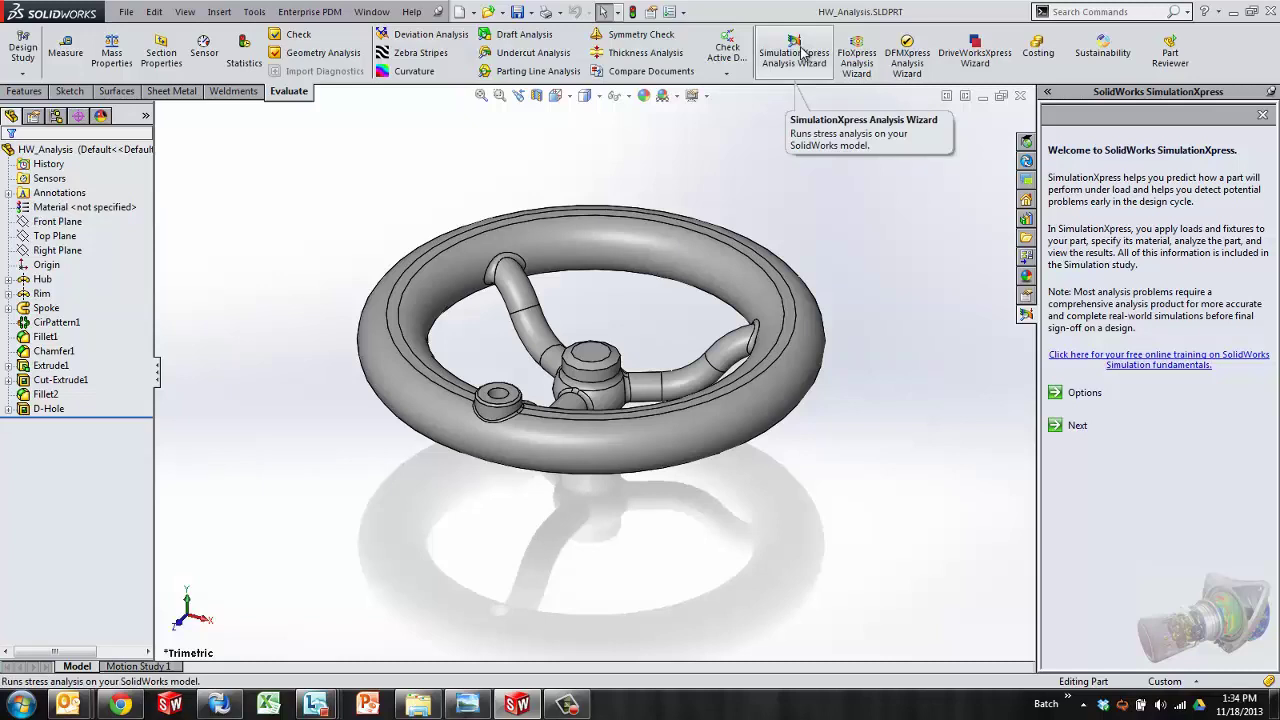
click(1080, 395)
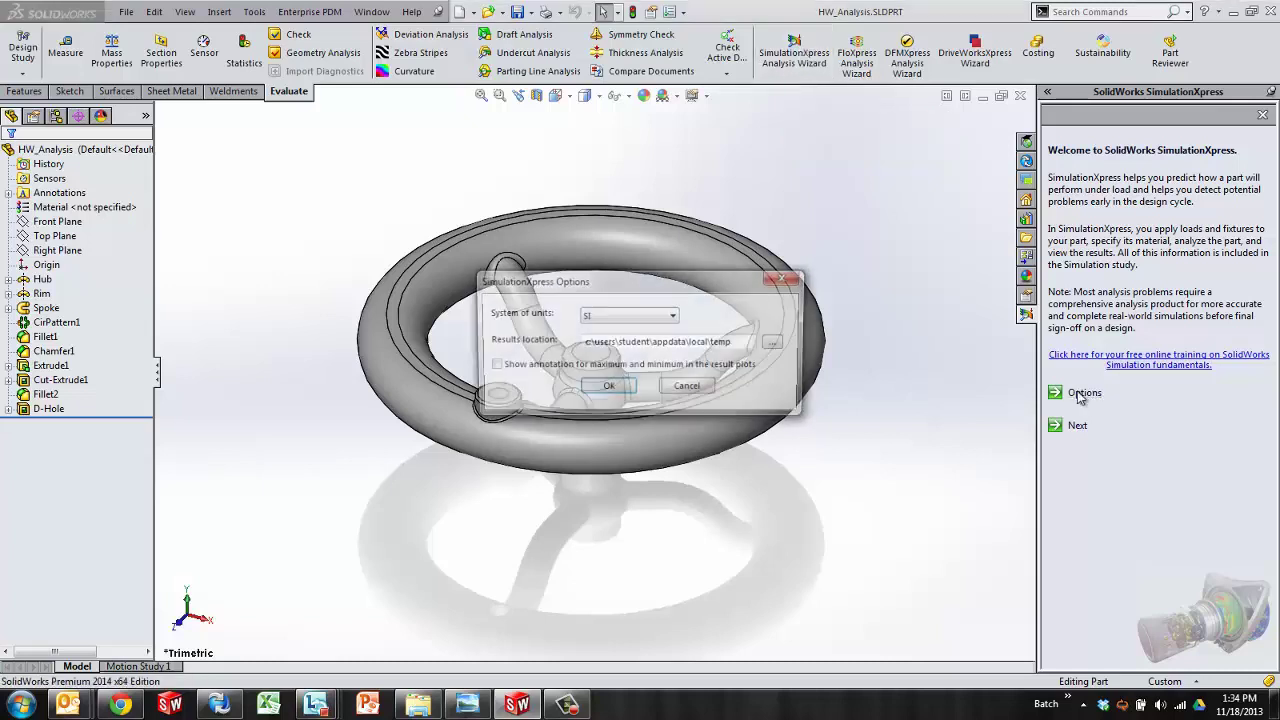
click(628, 315)
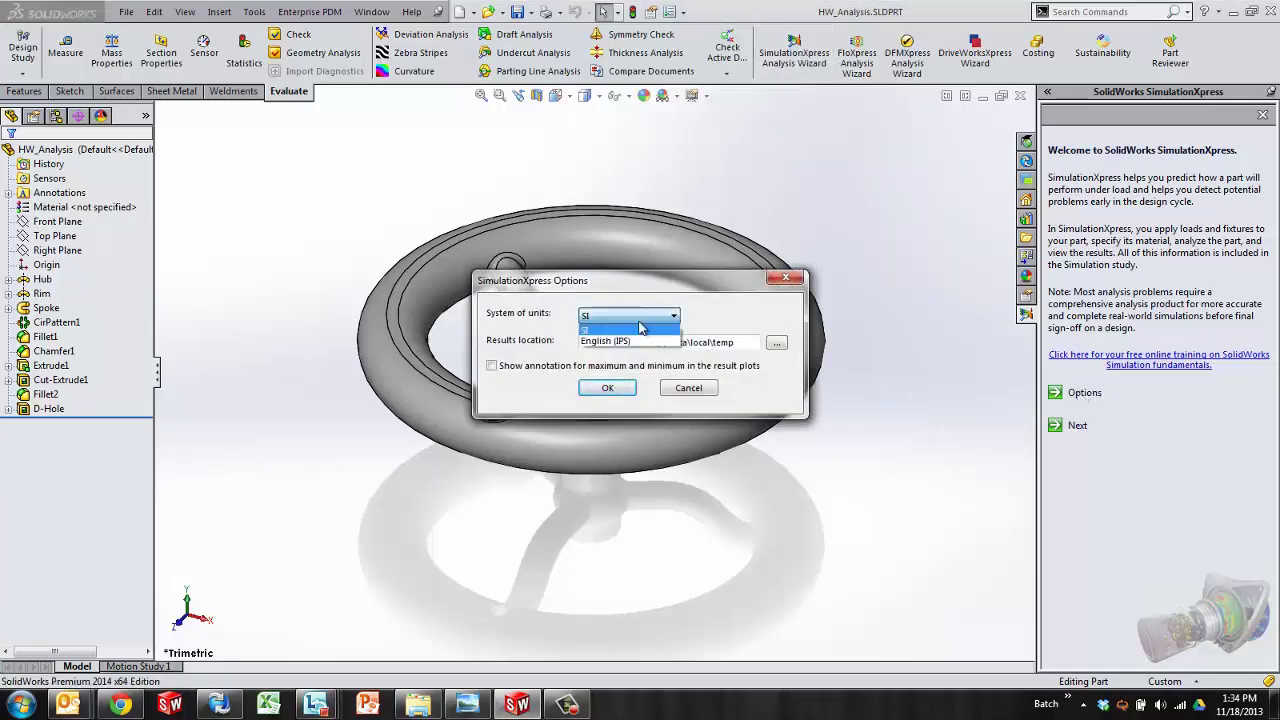
click(640, 327)
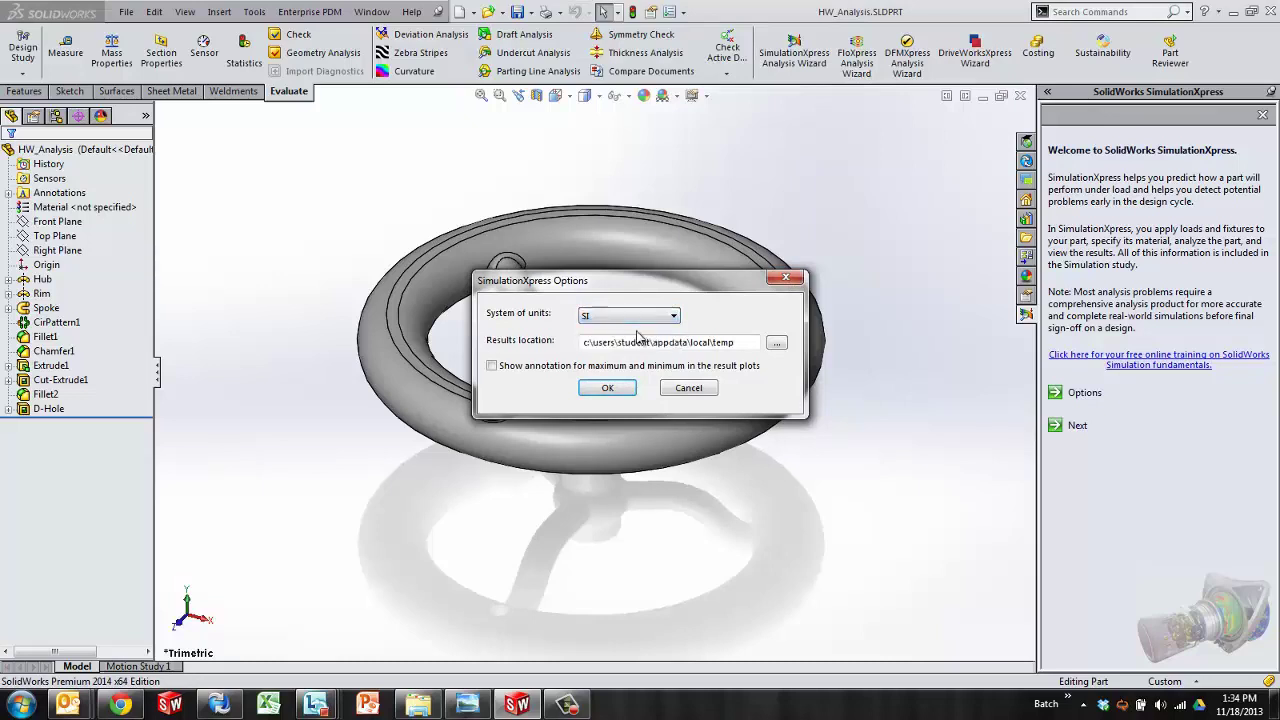
click(608, 388)
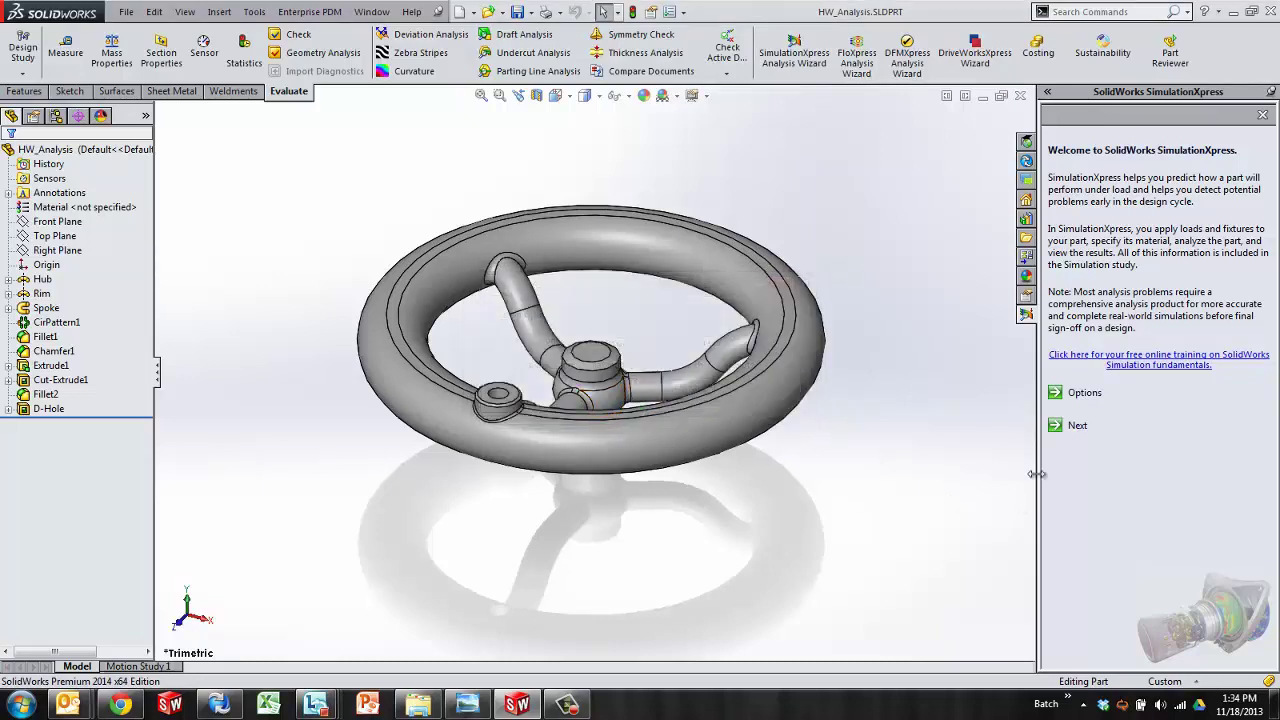
- Add a fixed-geometry fixture (Fixed-1) on the D-Hole's bottom and side faces
click(1076, 427)
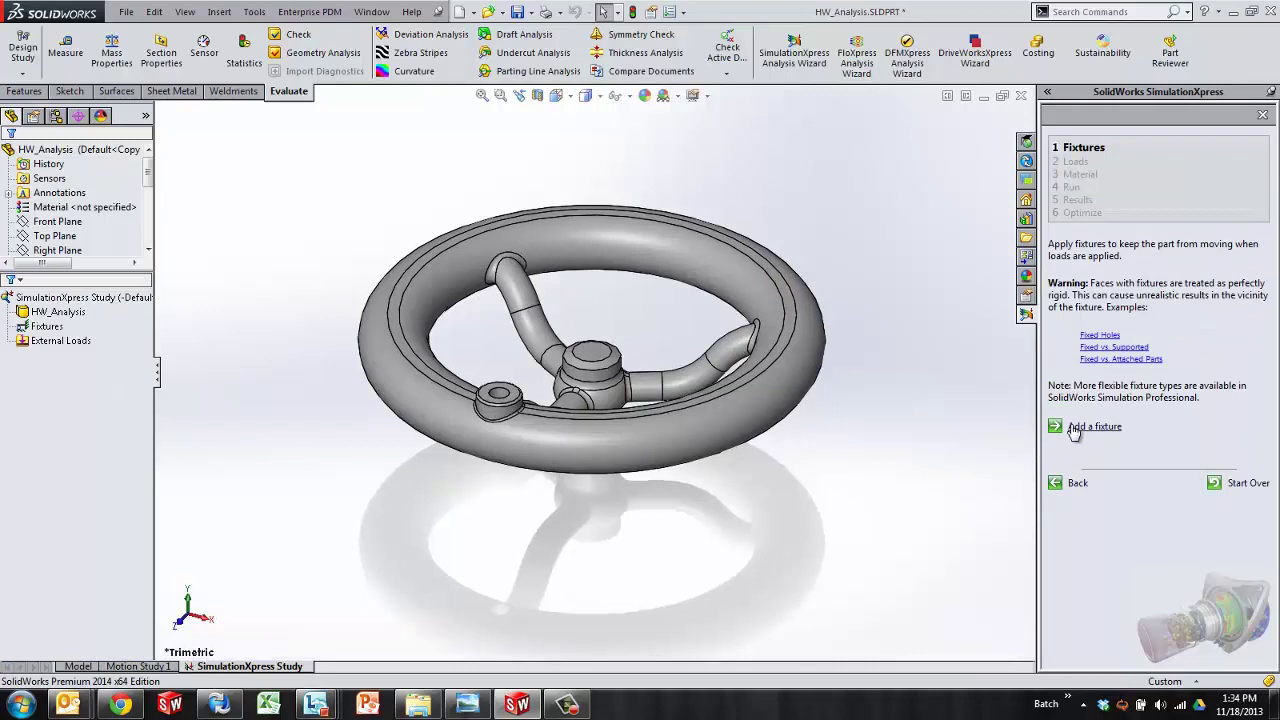
click(1072, 150)
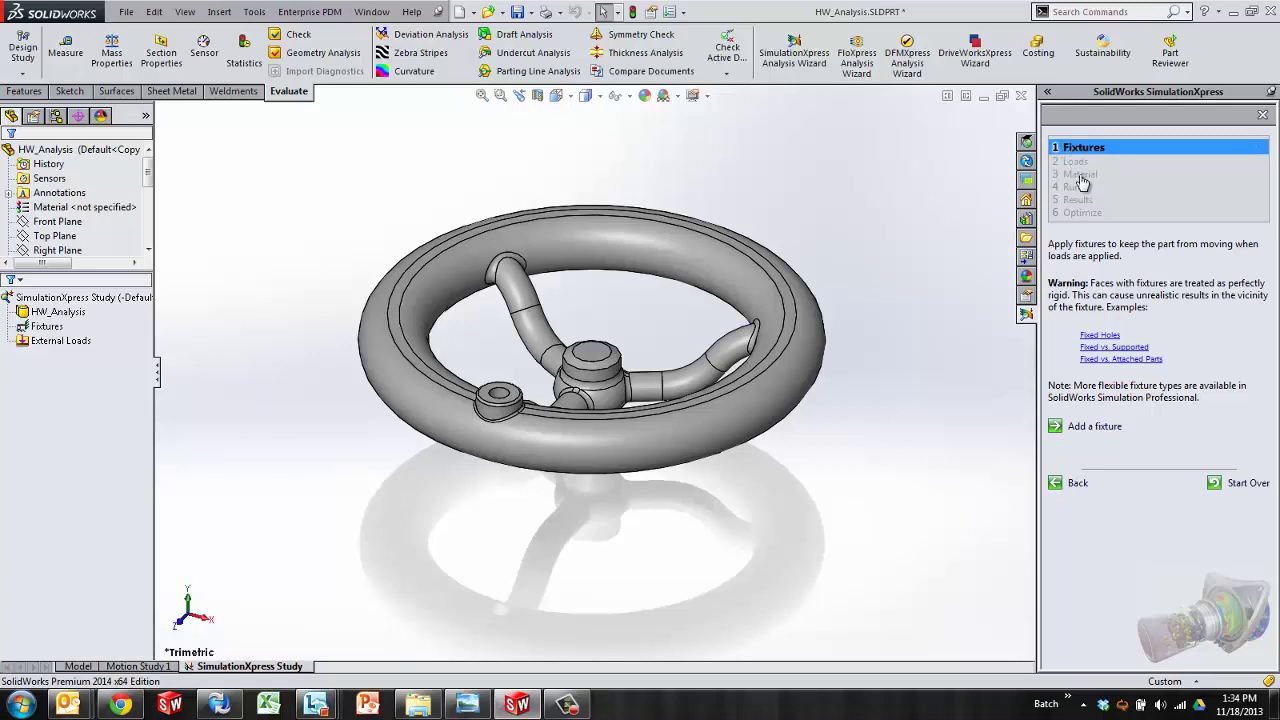
click(1093, 428)
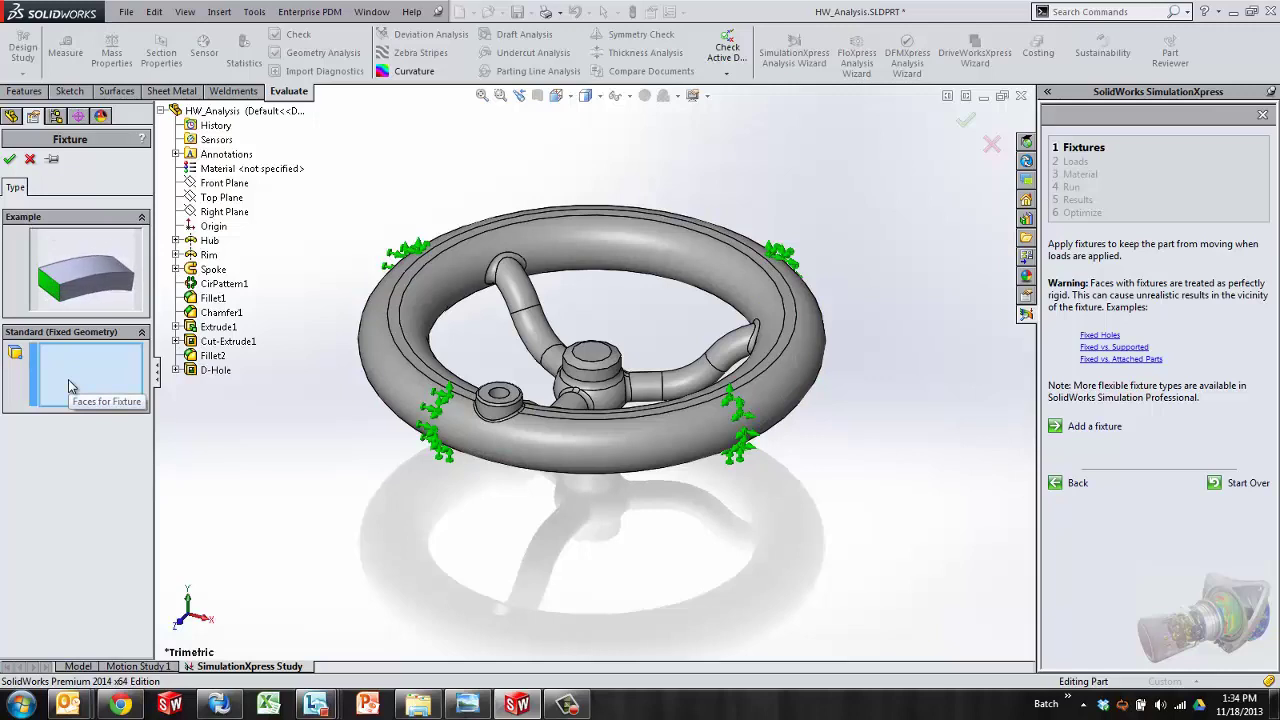
middle_drag(406, 495, 524, 400)
scroll(600, 450, down, 6)
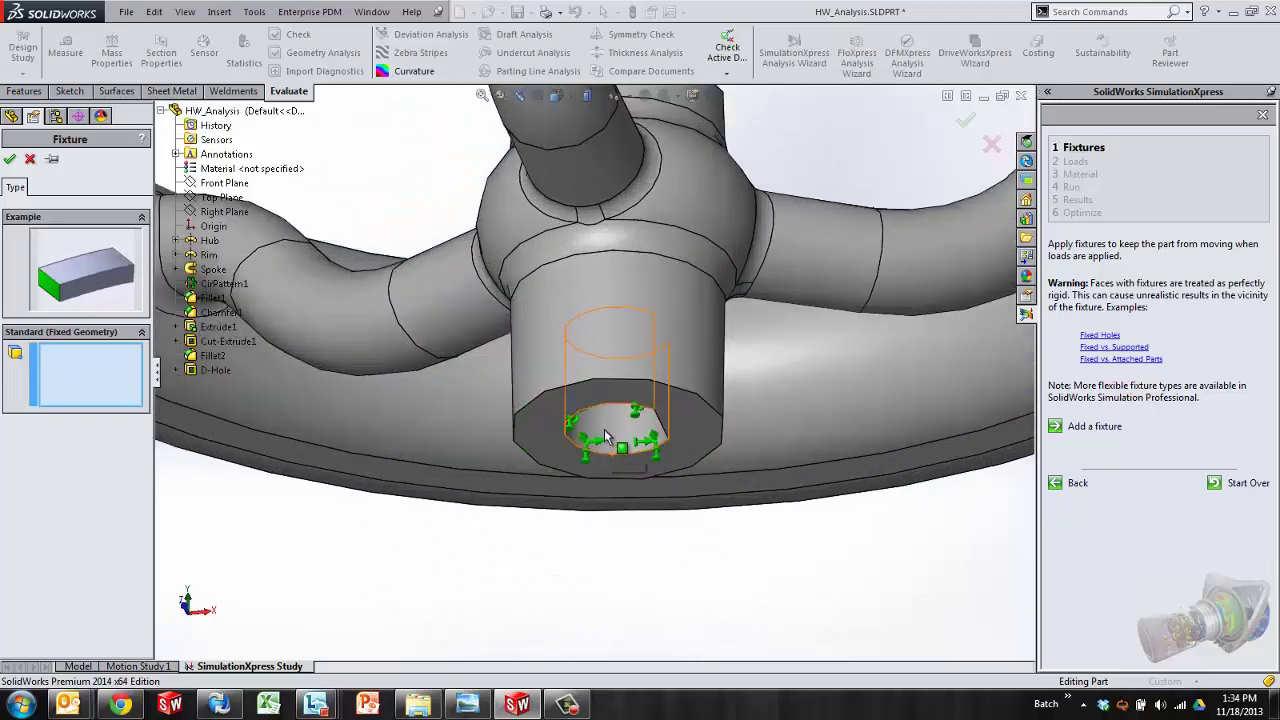
click(608, 437)
middle_drag(608, 437, 685, 450)
click(685, 450)
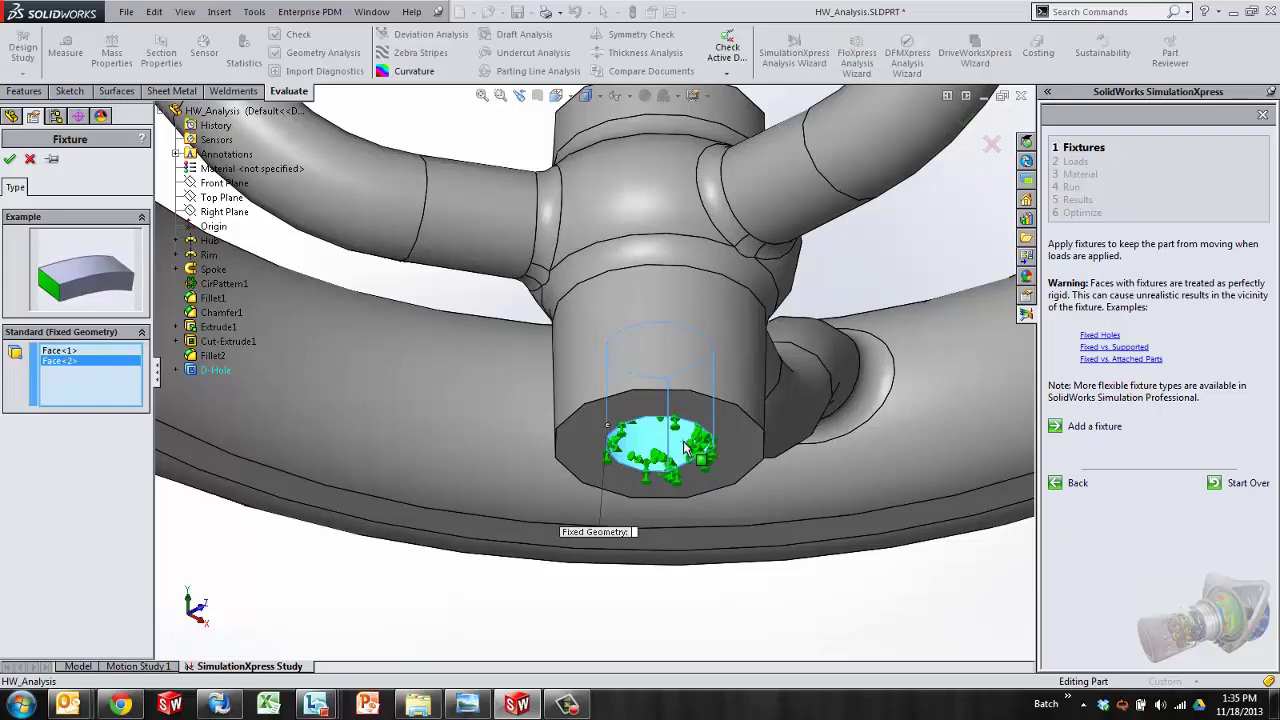
key(f)
middle_drag(594, 440, 410, 338)
click(9, 159)
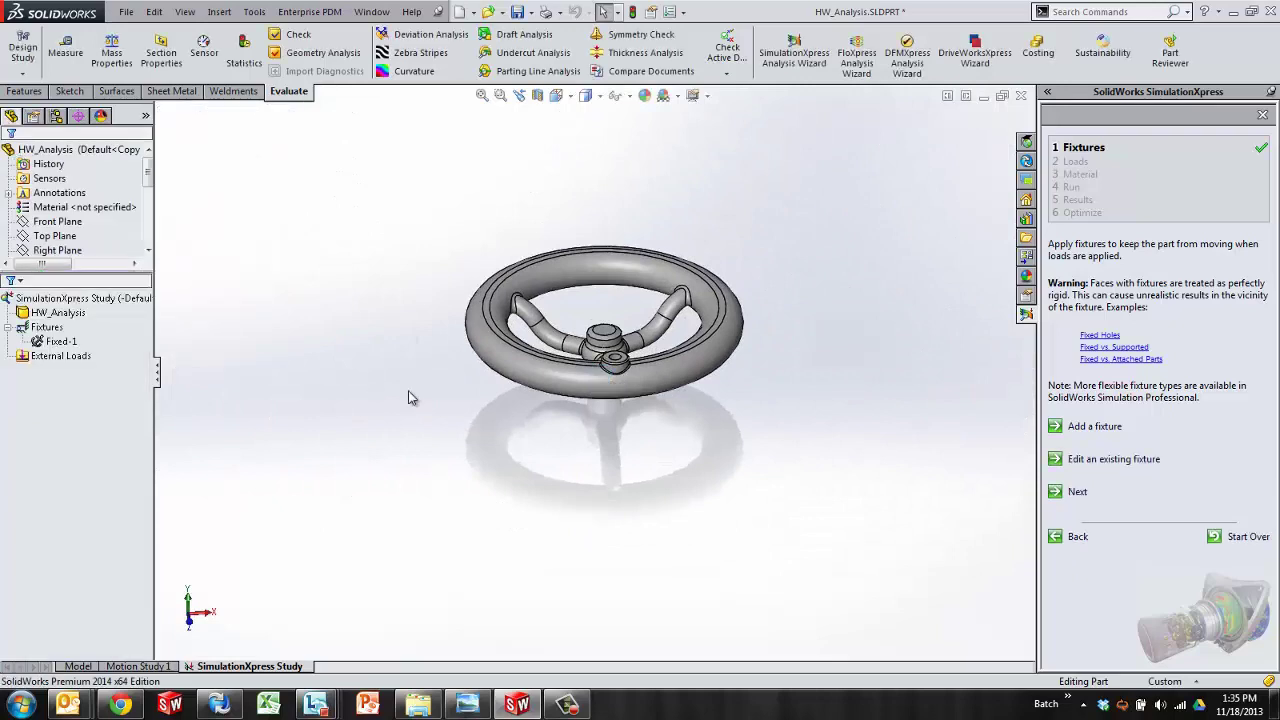
- Begin a force load on the small boss face of the handwheel
click(1084, 497)
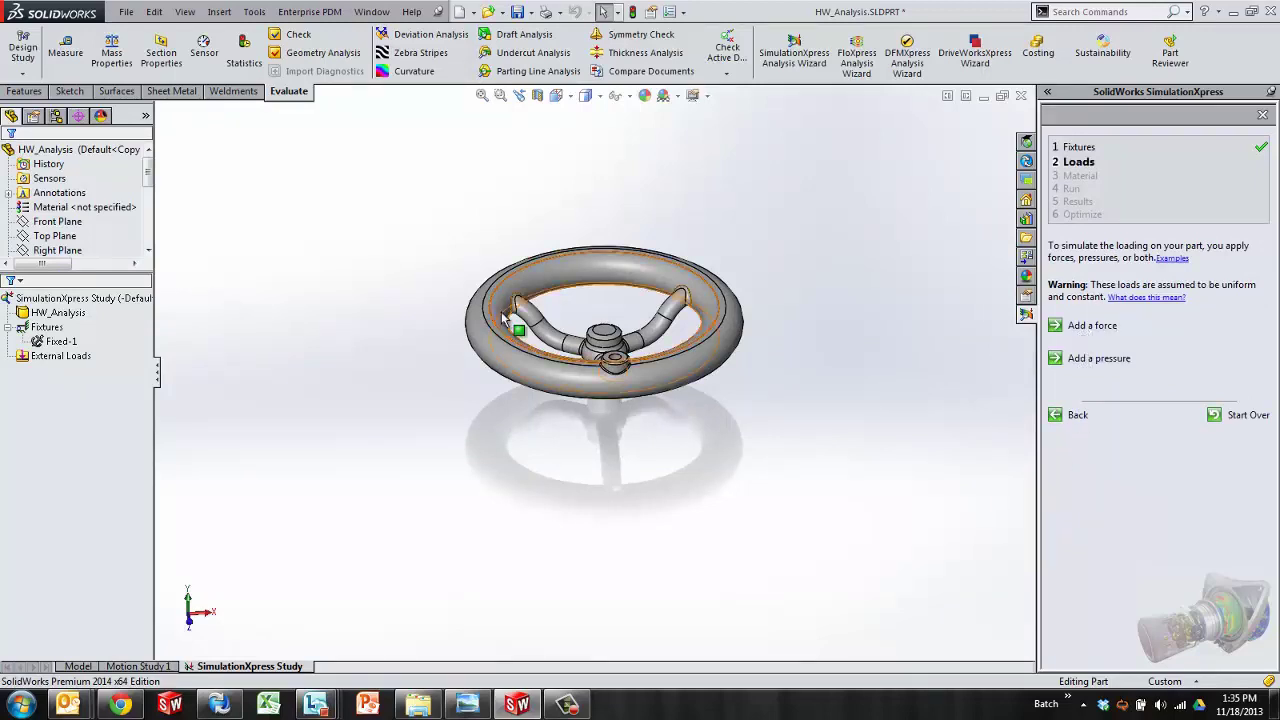
scroll(610, 345, up, 3)
middle_drag(640, 370, 660, 392)
scroll(540, 363, up, 2)
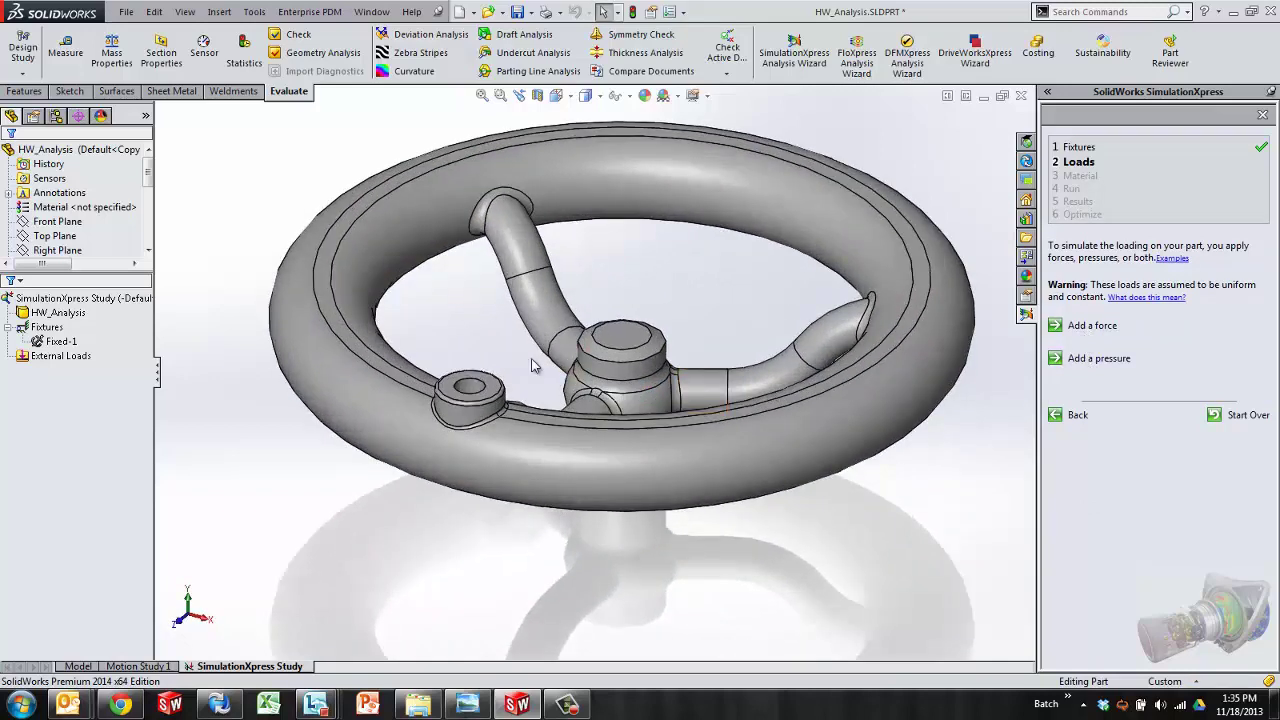
click(1092, 326)
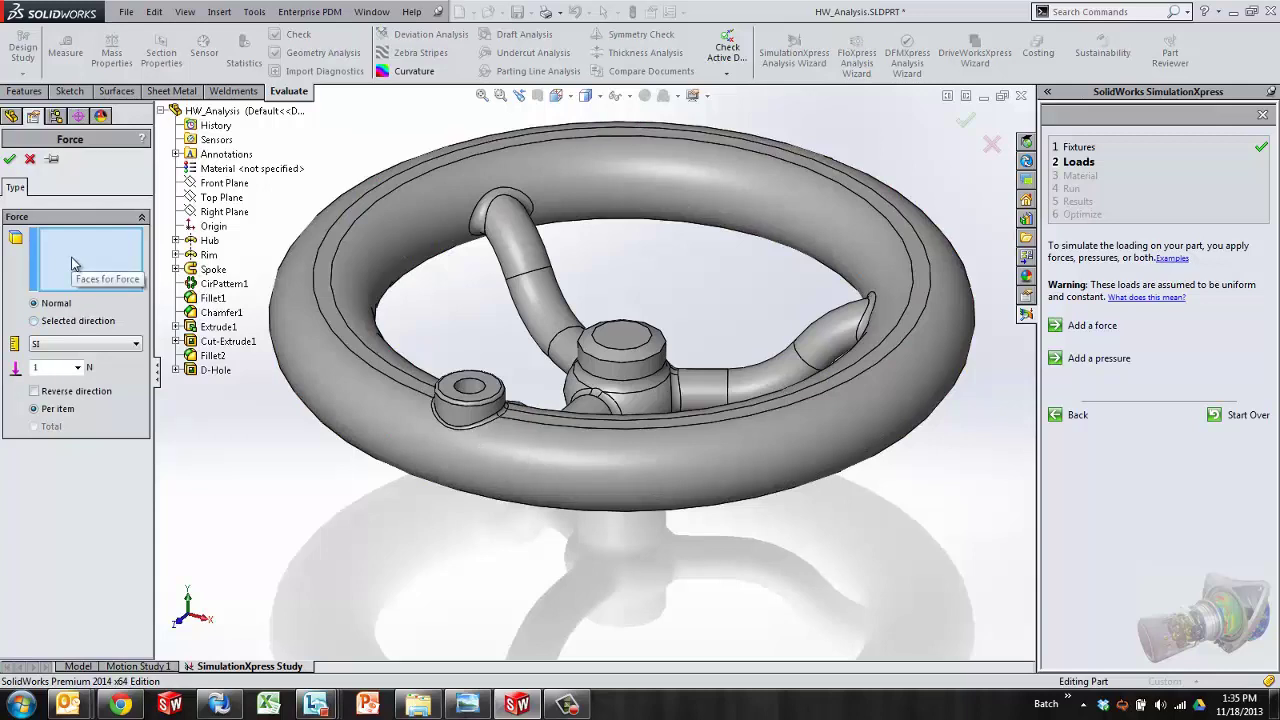
click(469, 387)
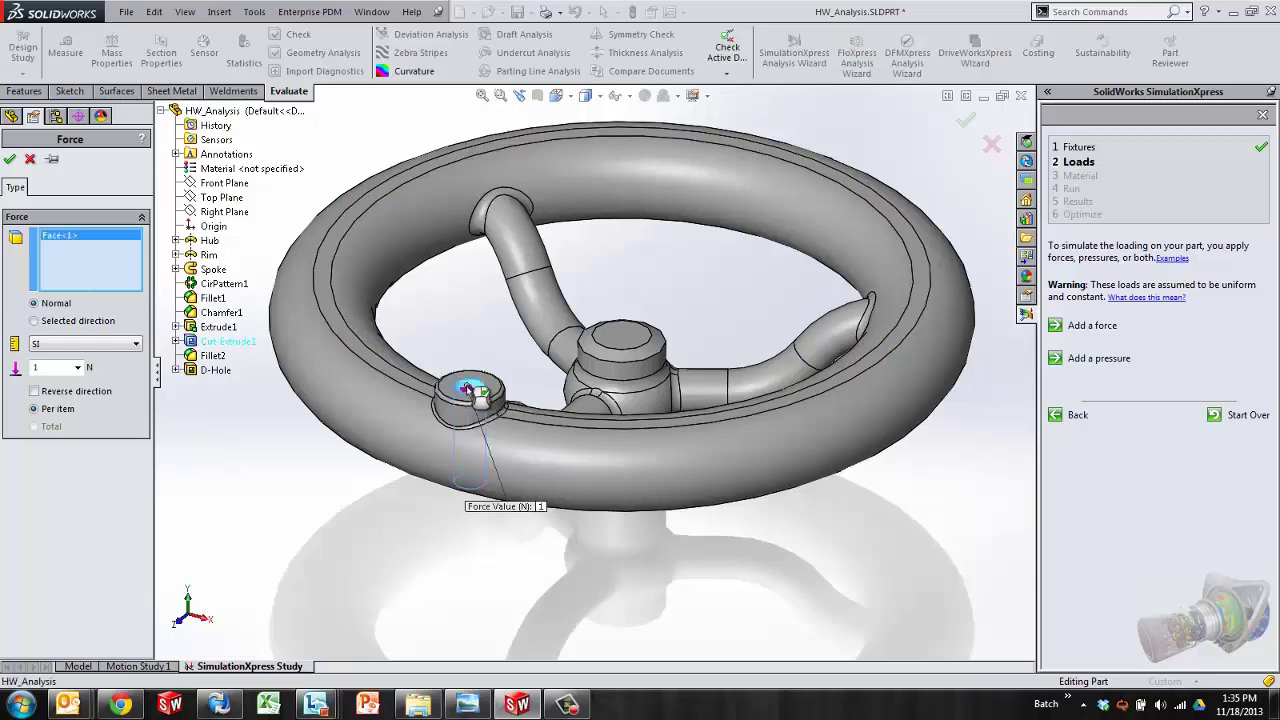
click(430, 347)
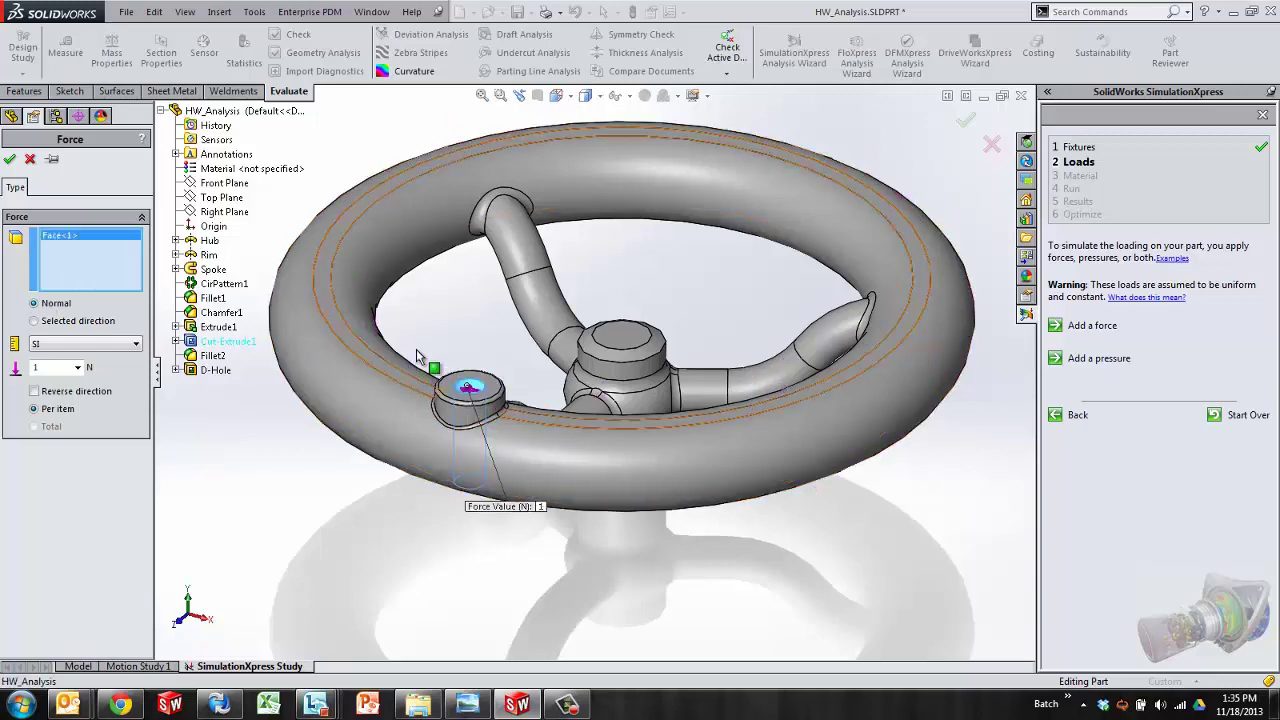
scroll(450, 320, down, 5)
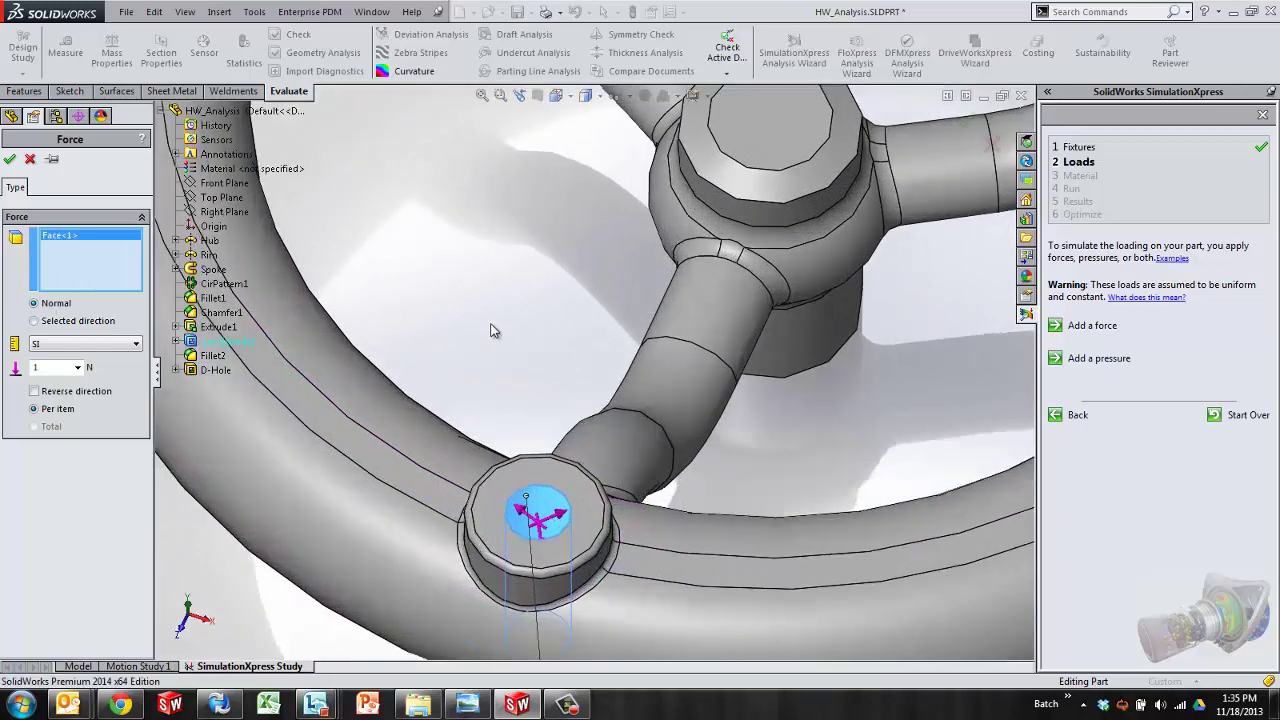
mouse_move(490, 330)
middle_down()
mouse_move(486, 249)
mouse_move(497, 336)
middle_up()
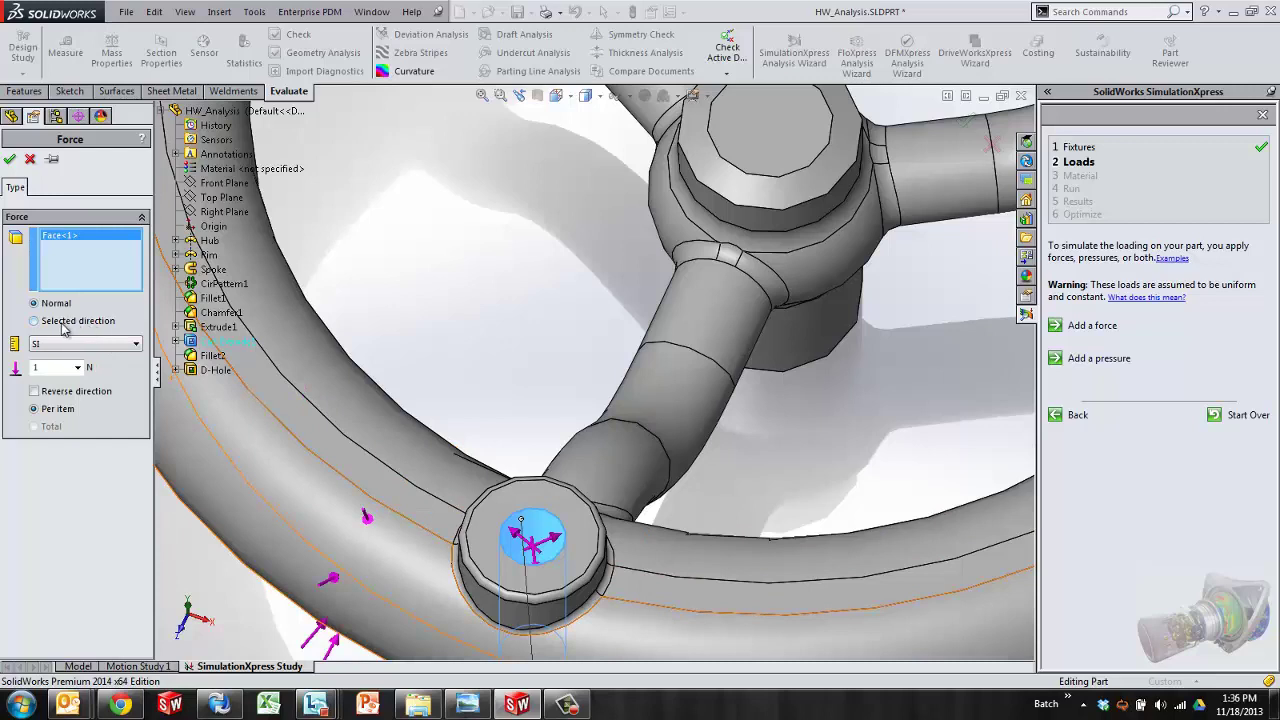
- Direct the force along the Right Plane and select the force value for 3500 N
click(62, 322)
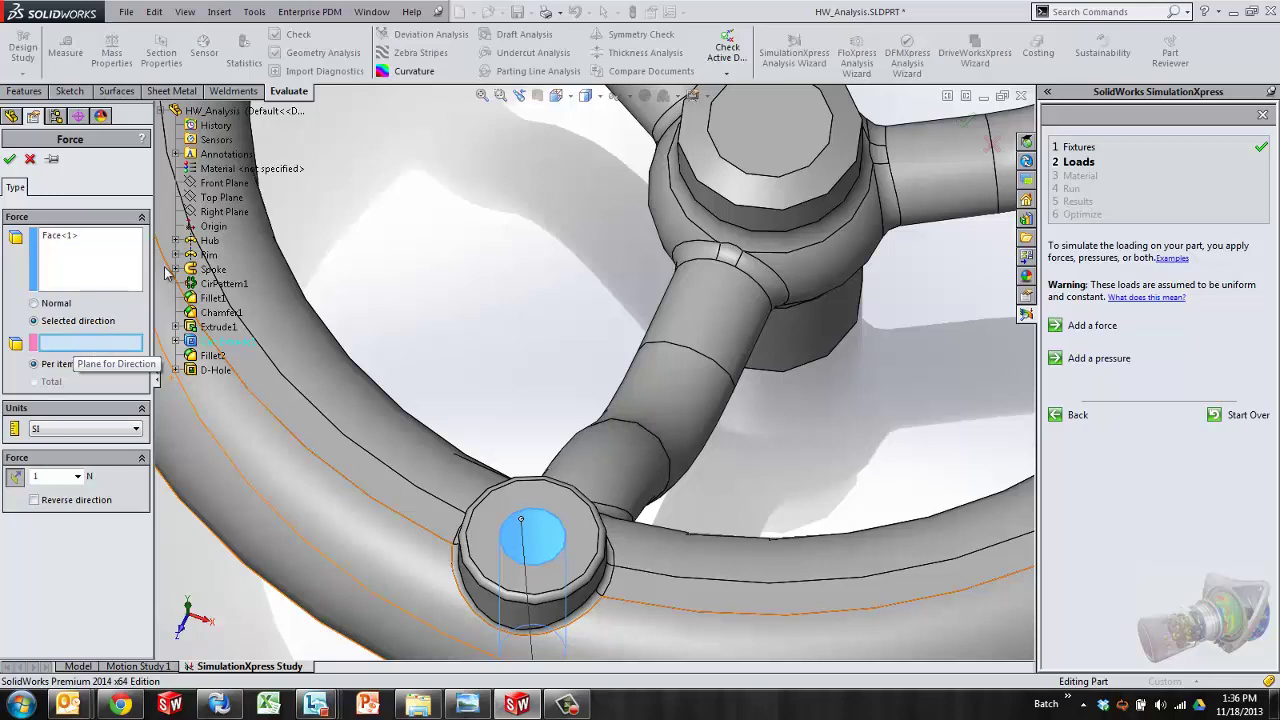
click(207, 213)
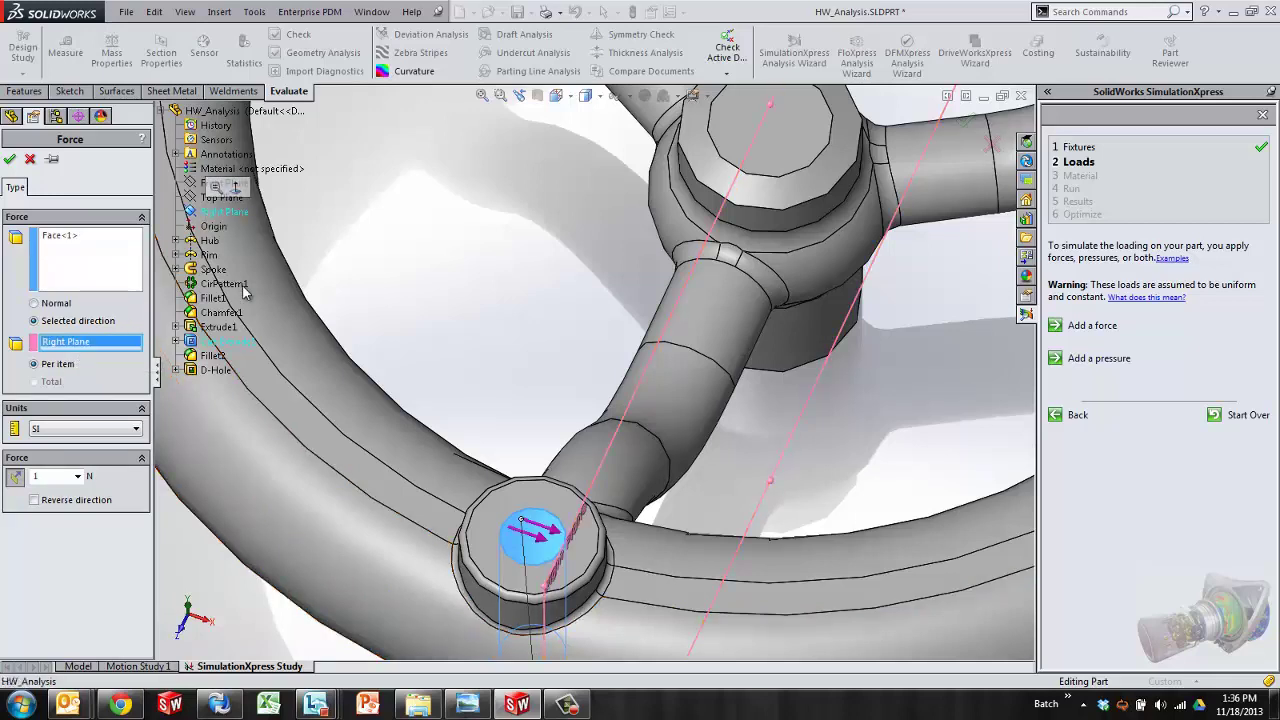
middle_drag(508, 372, 513, 389)
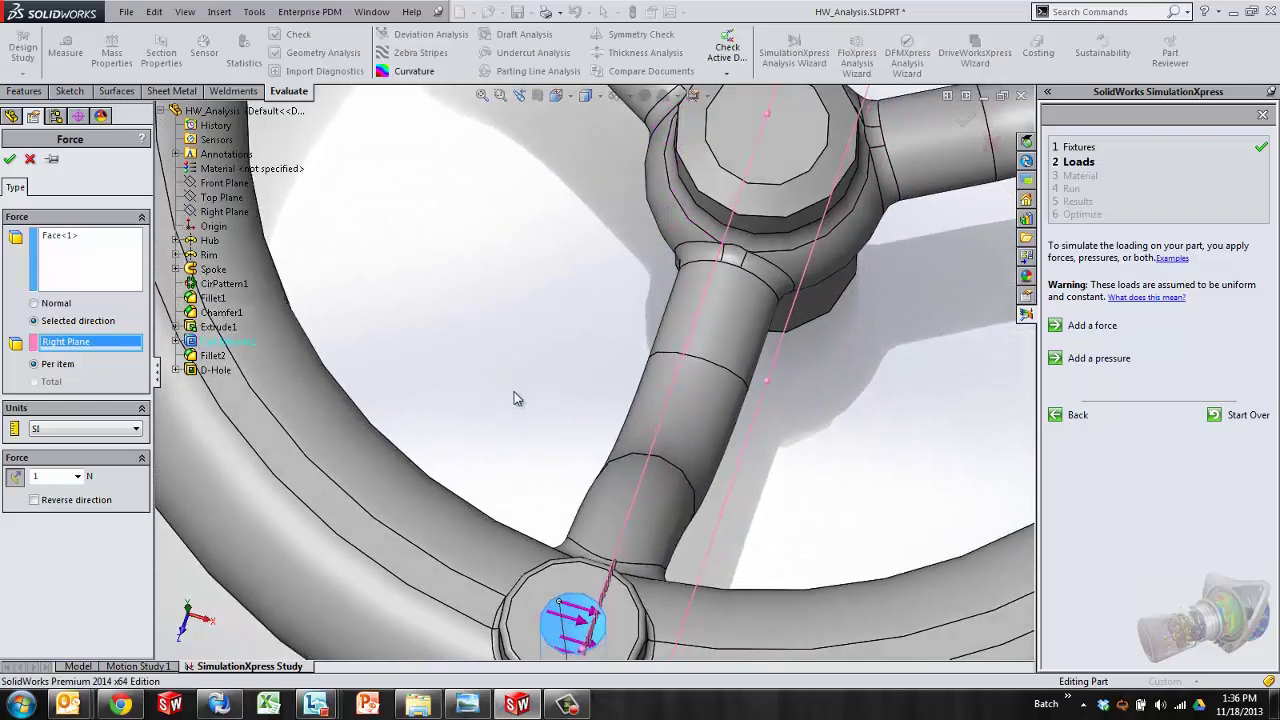
scroll(514, 399, up, 3)
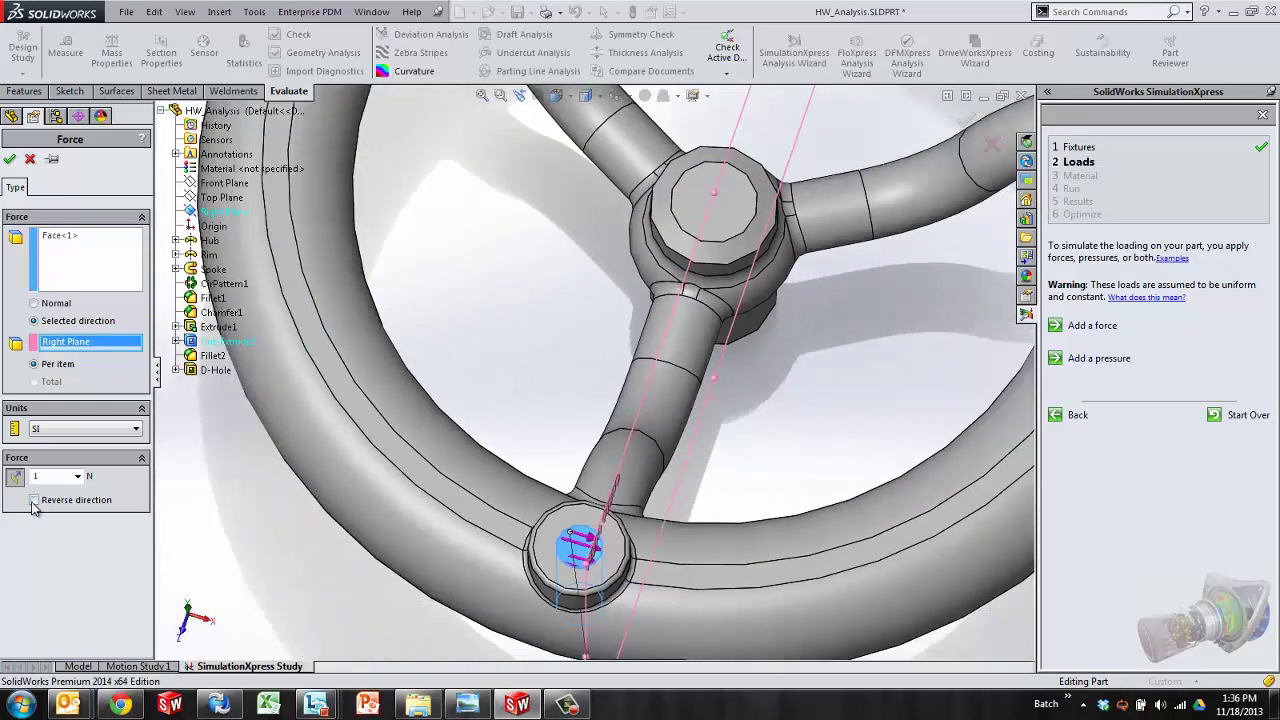
double_click(57, 476)
- Confirm the 3500 N force and advance to the Material step
click(10, 159)
click(1078, 424)
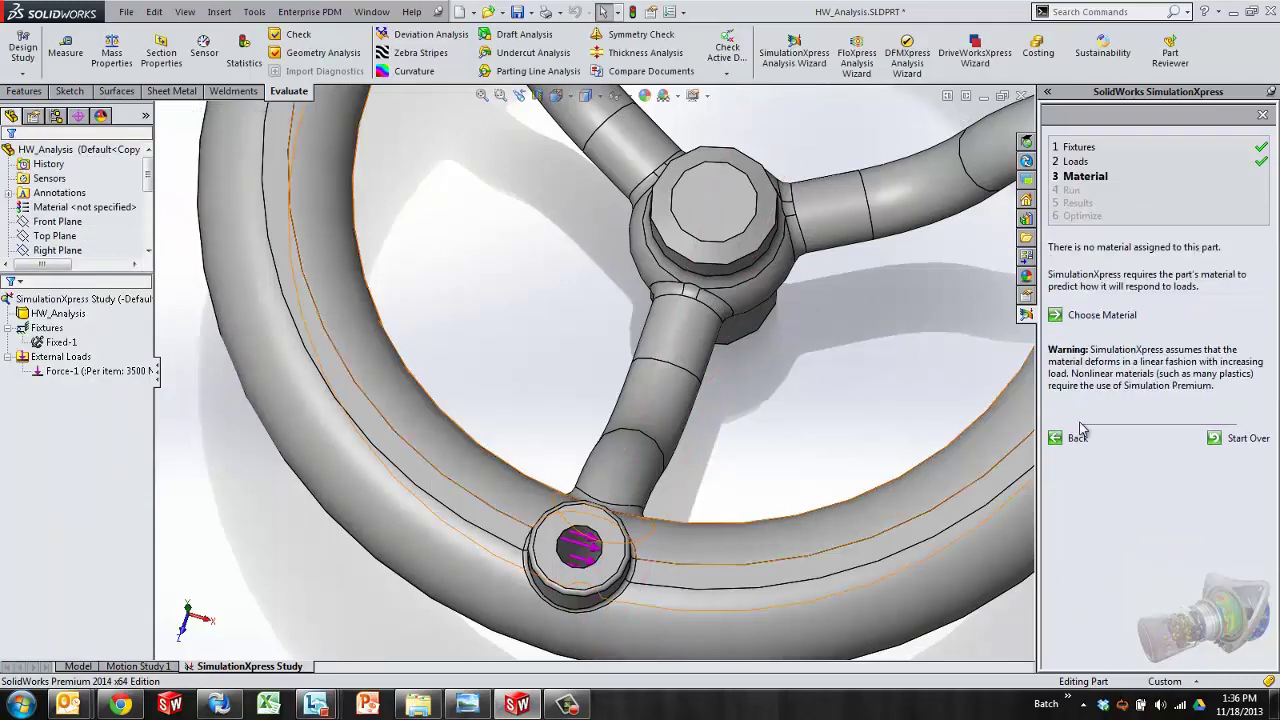
middle_drag(840, 400, 792, 340)
scroll(103, 214, down, 3)
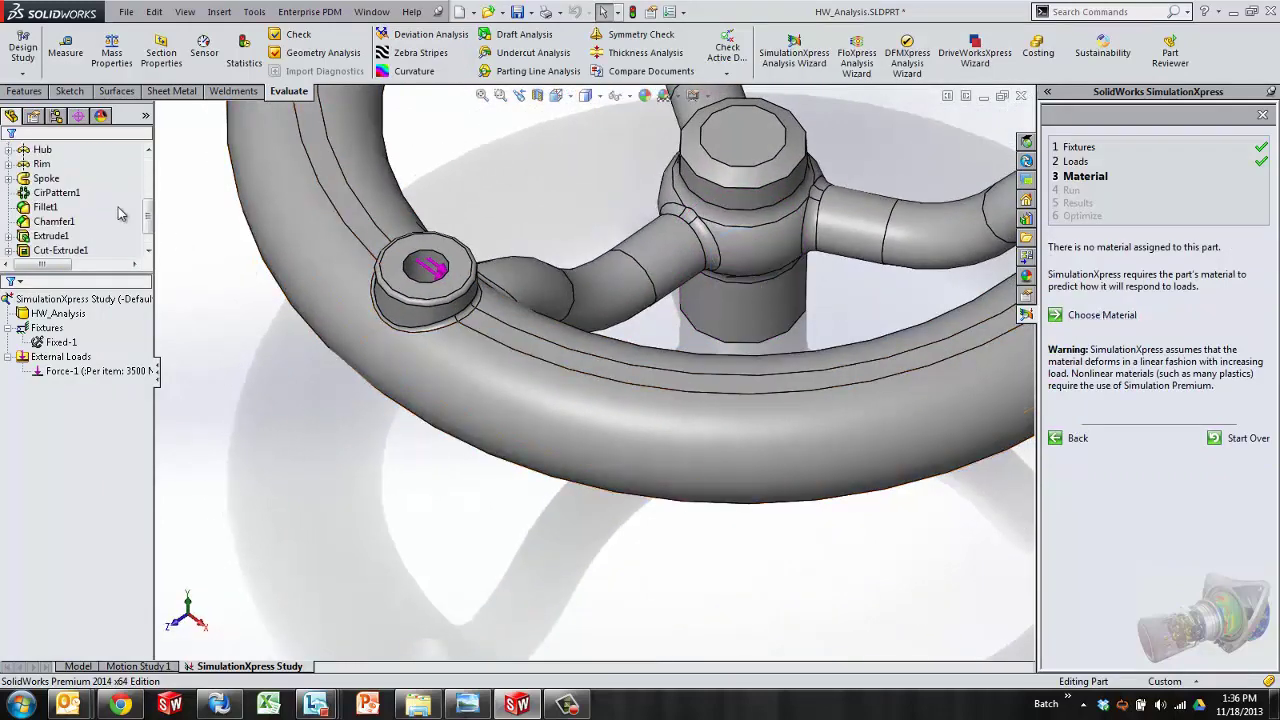
drag(147, 222, 152, 163)
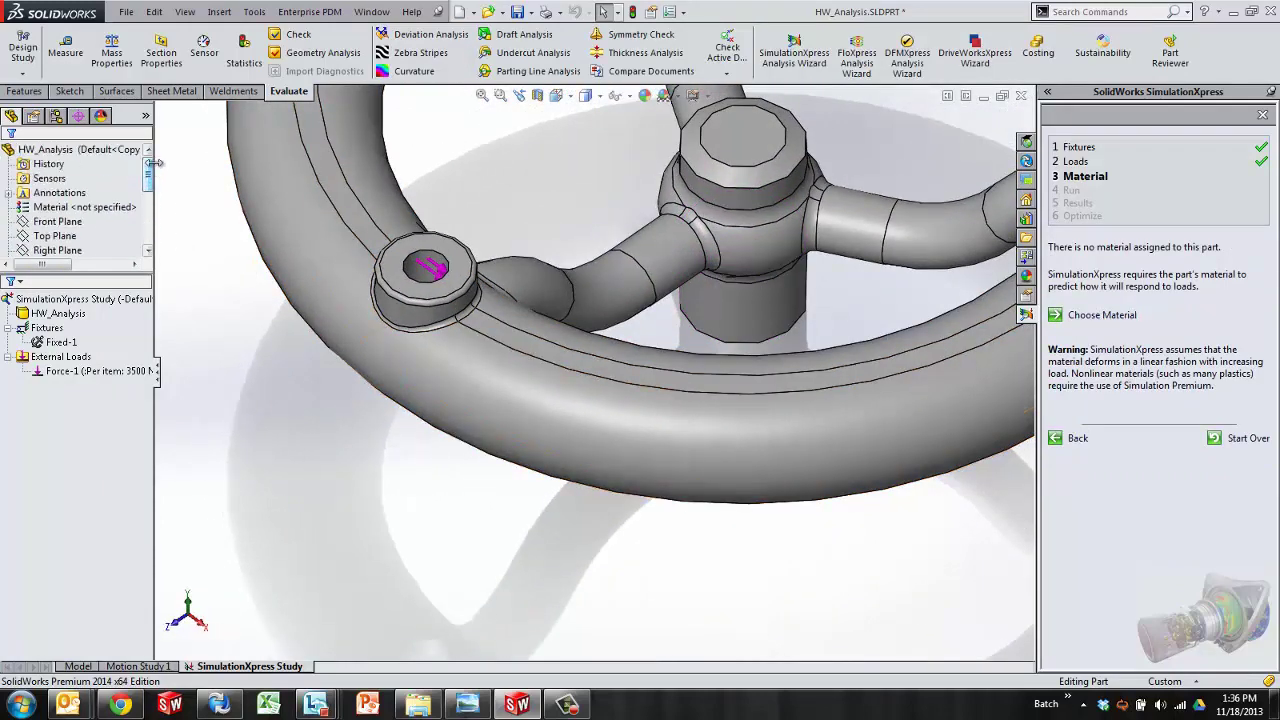
- Assign Alloy Steel to the handwheel and advance to the Run step
click(1097, 318)
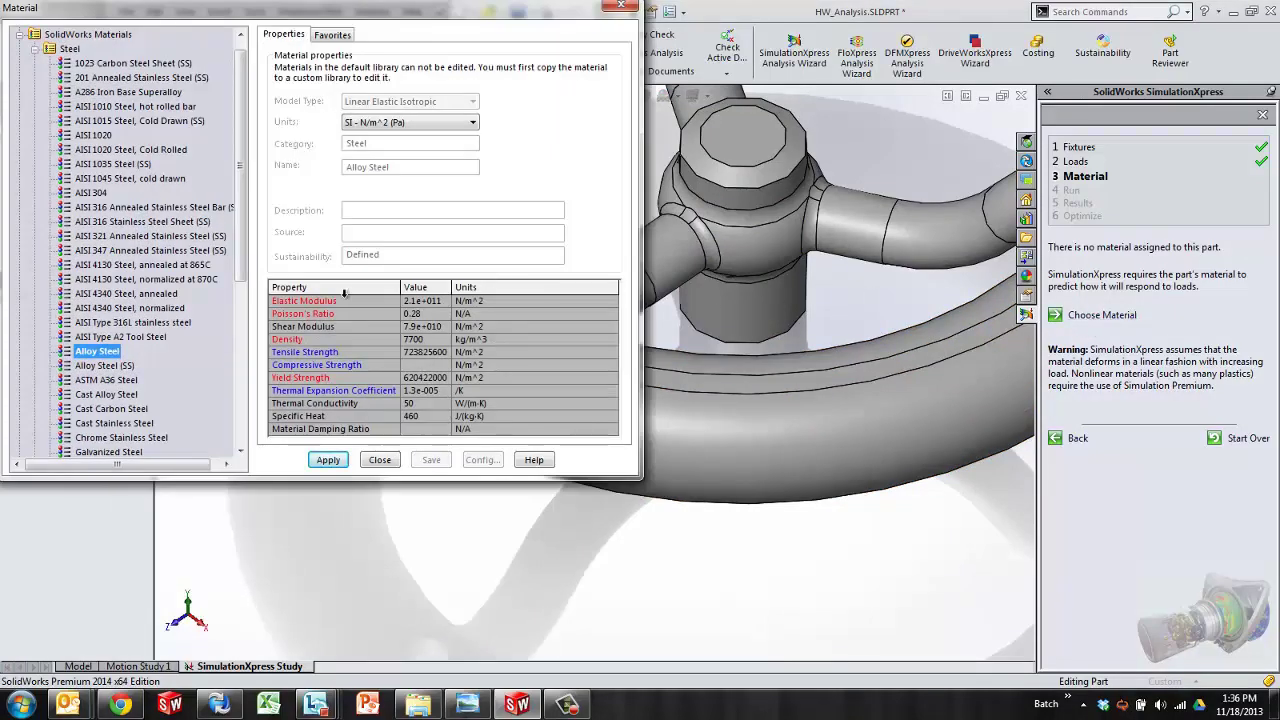
scroll(140, 337, down, 1)
click(330, 460)
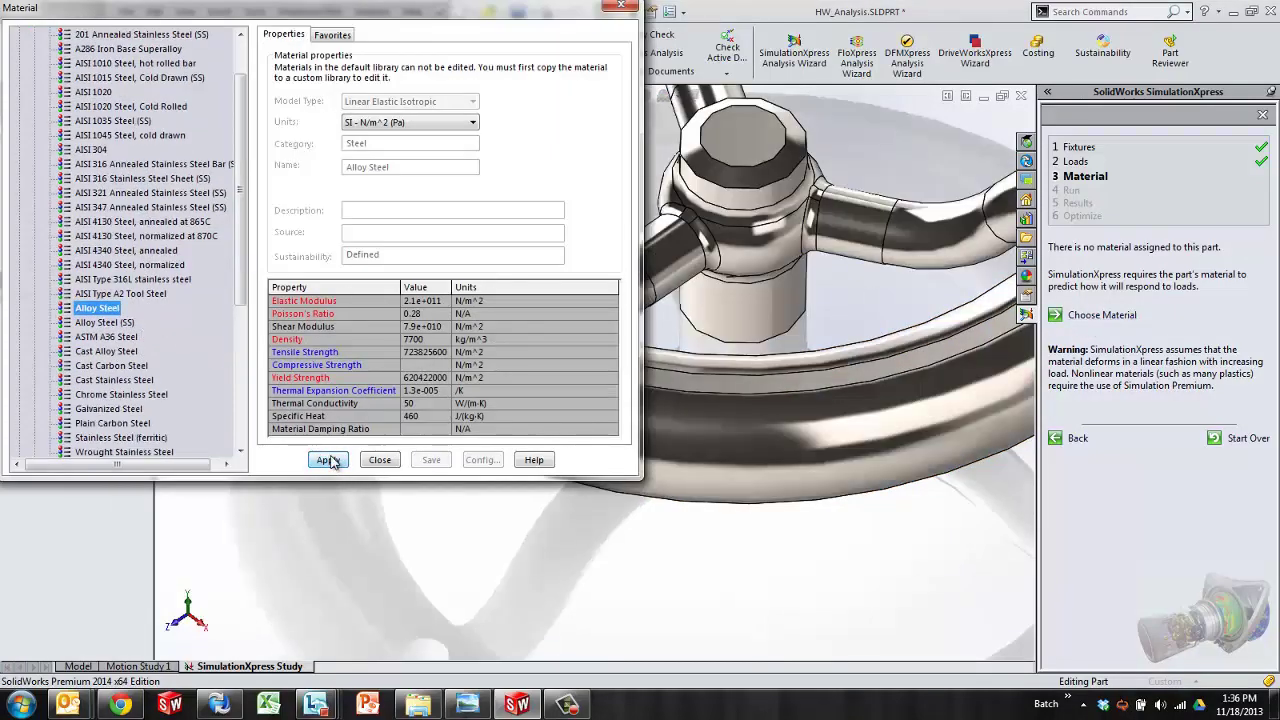
click(380, 460)
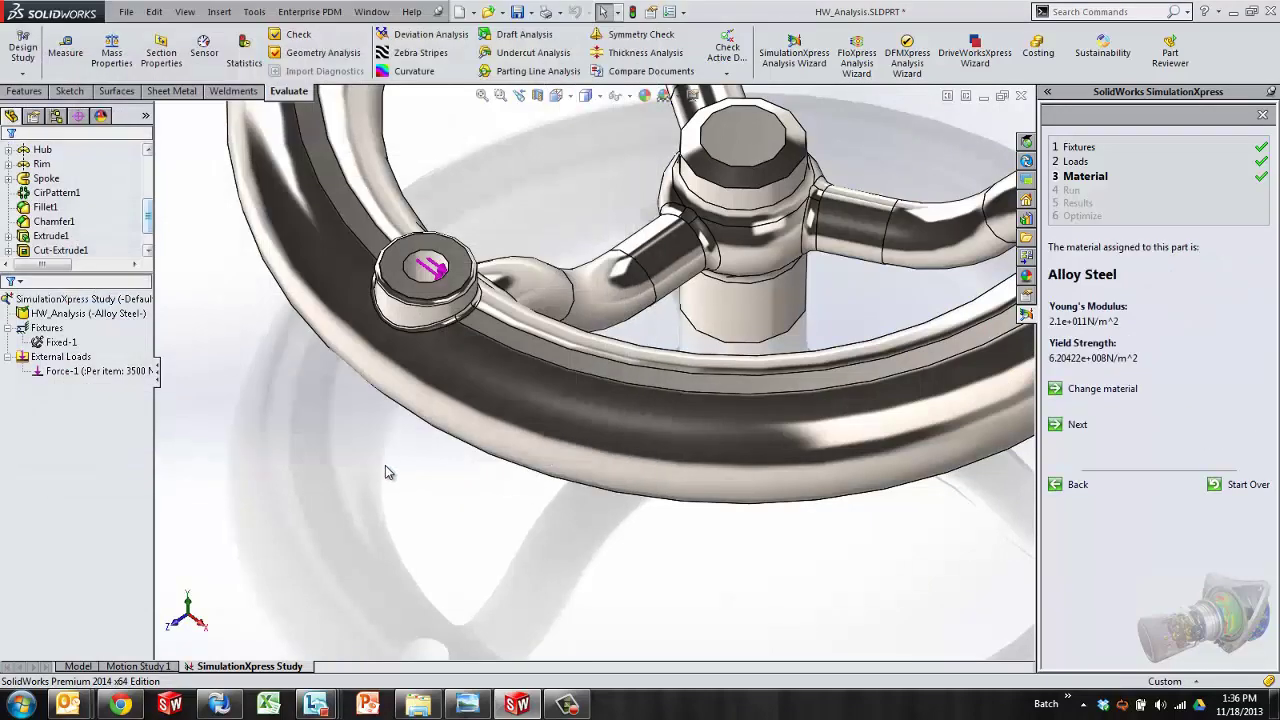
click(1078, 426)
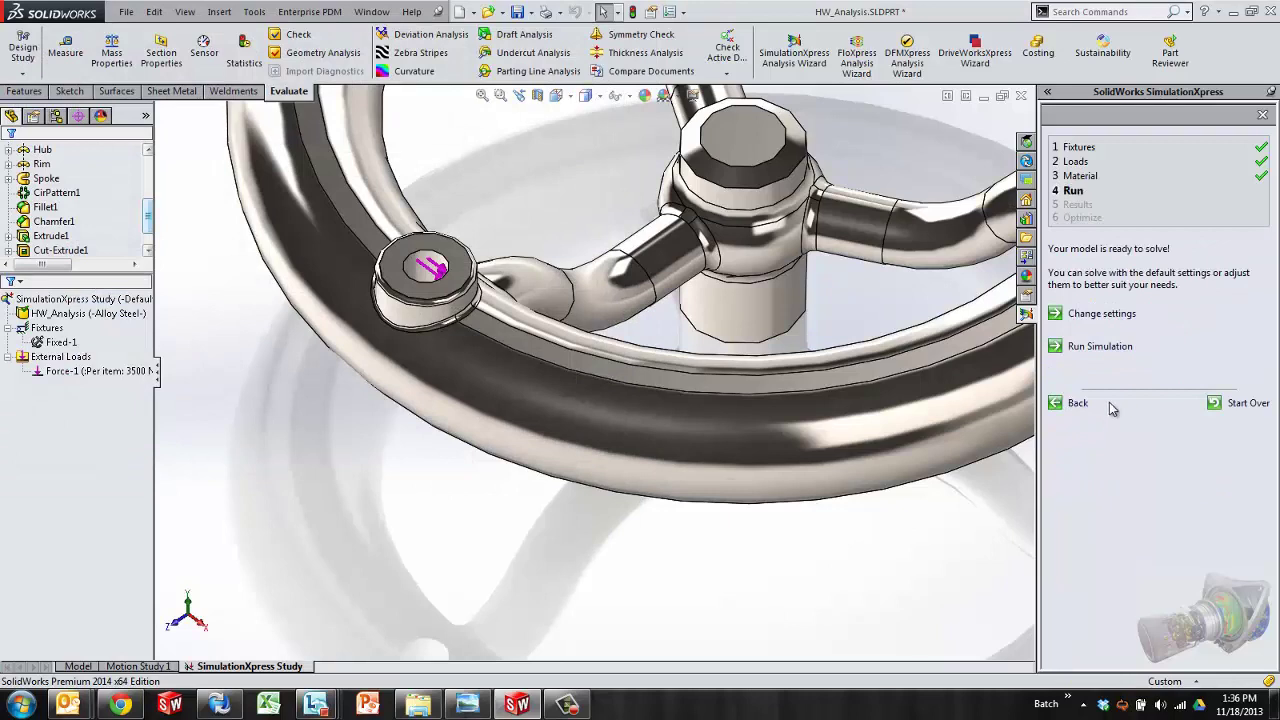
- Run the simulation to mesh and solve the handwheel study
click(1095, 350)
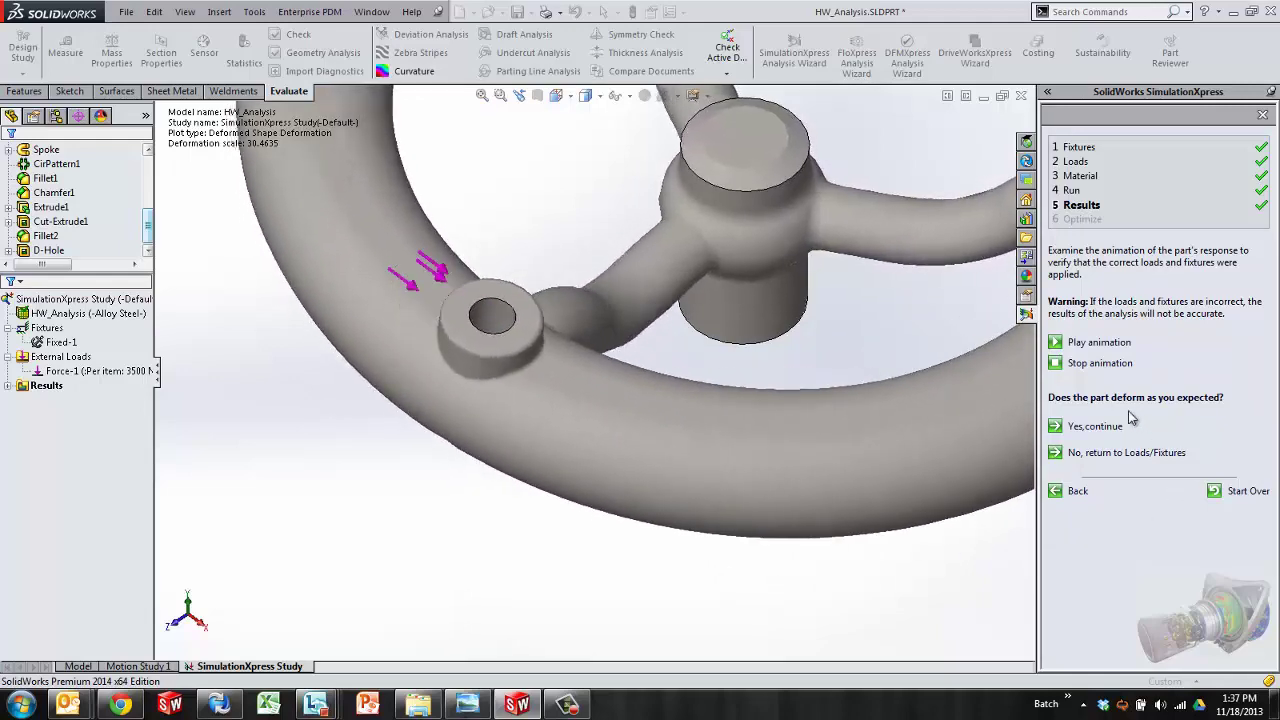
- Accept the deformed shape, then display the von Mises stress and displacement plots
click(1093, 426)
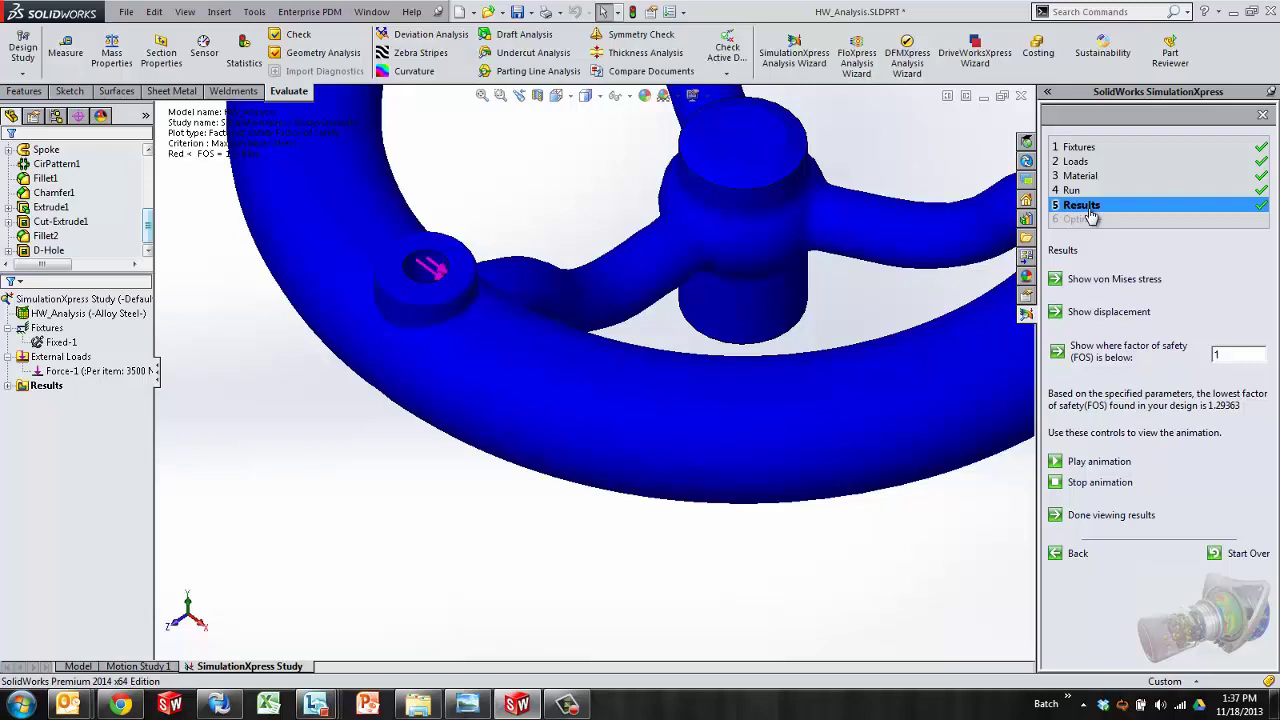
click(10, 387)
click(72, 399)
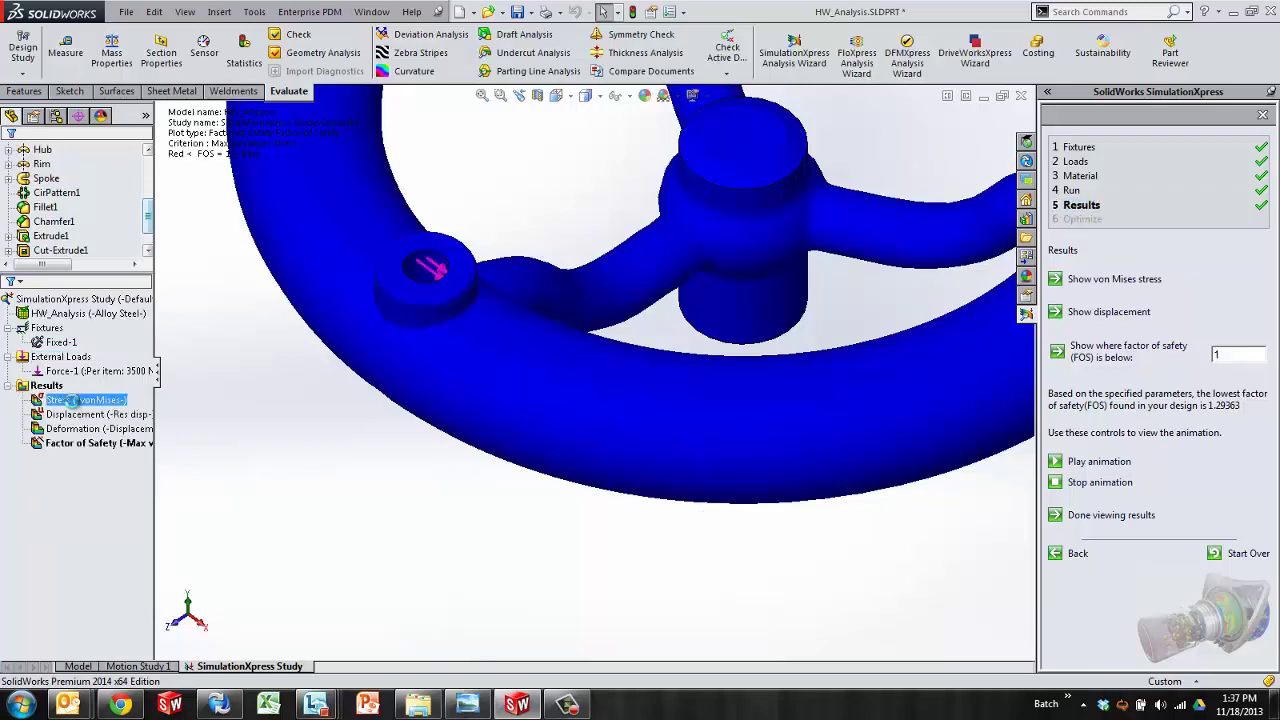
click(80, 414)
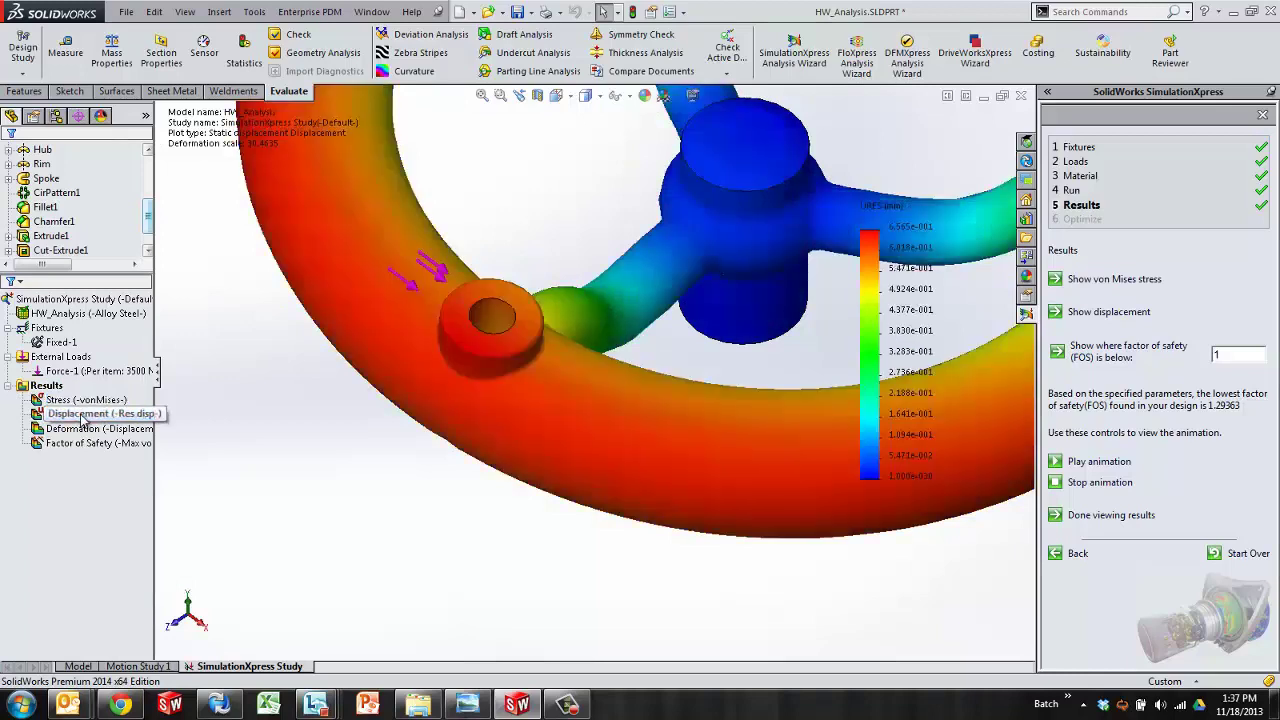